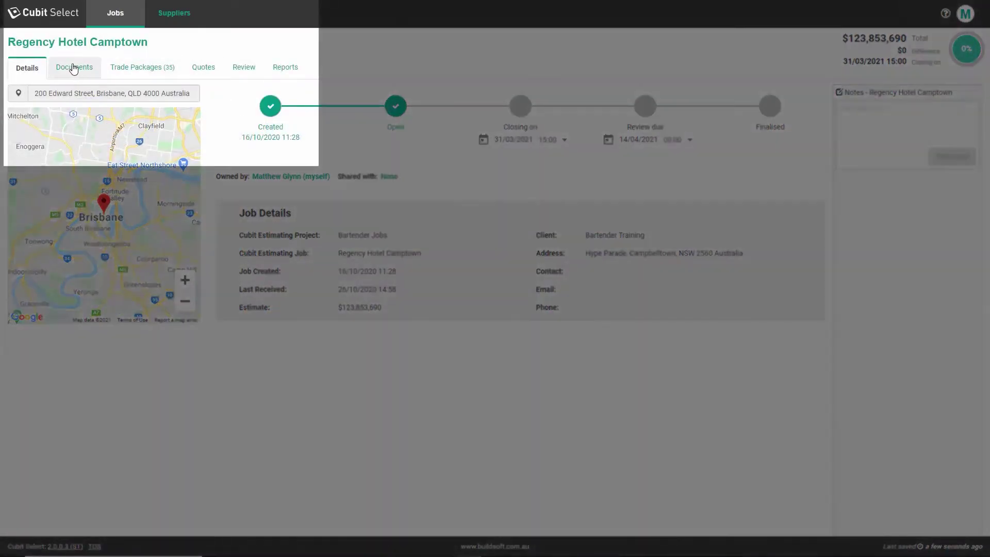
Show the Regency Hotel Camptown job's Documents tab with its structural, civil and architectural PDFs
{"action": "left_click", "coordinate": [72, 69]}
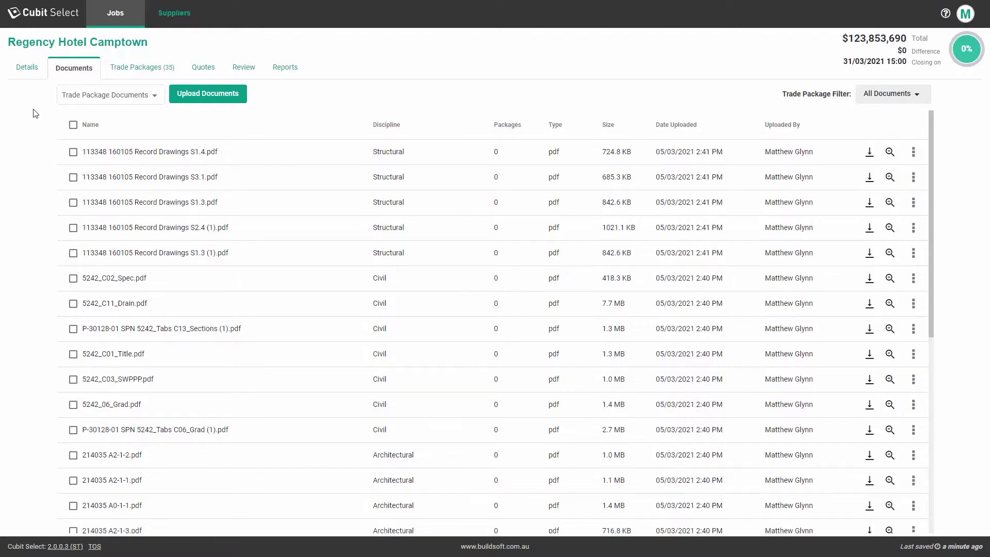
{"action": "left_click", "coordinate": [107, 101]}
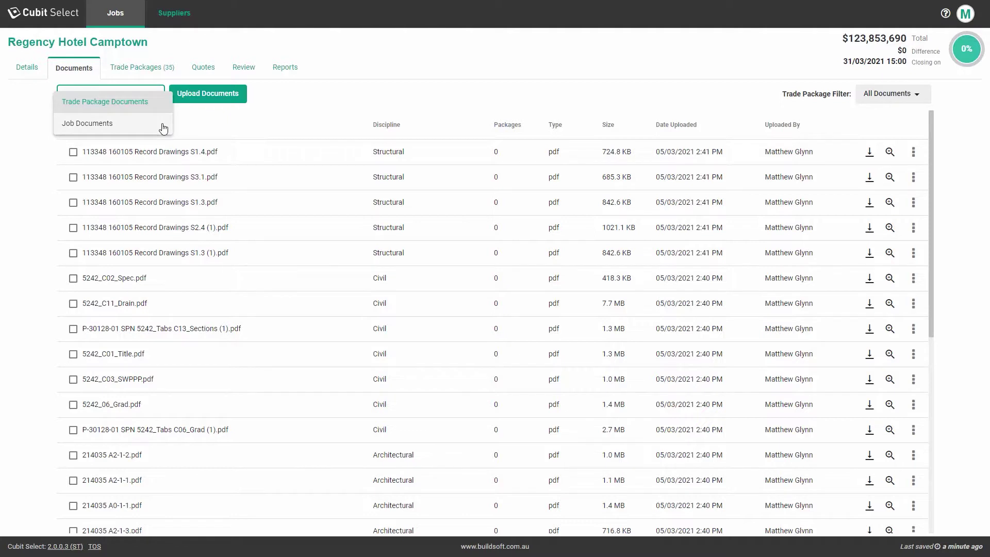
{"action": "left_click", "coordinate": [198, 127]}
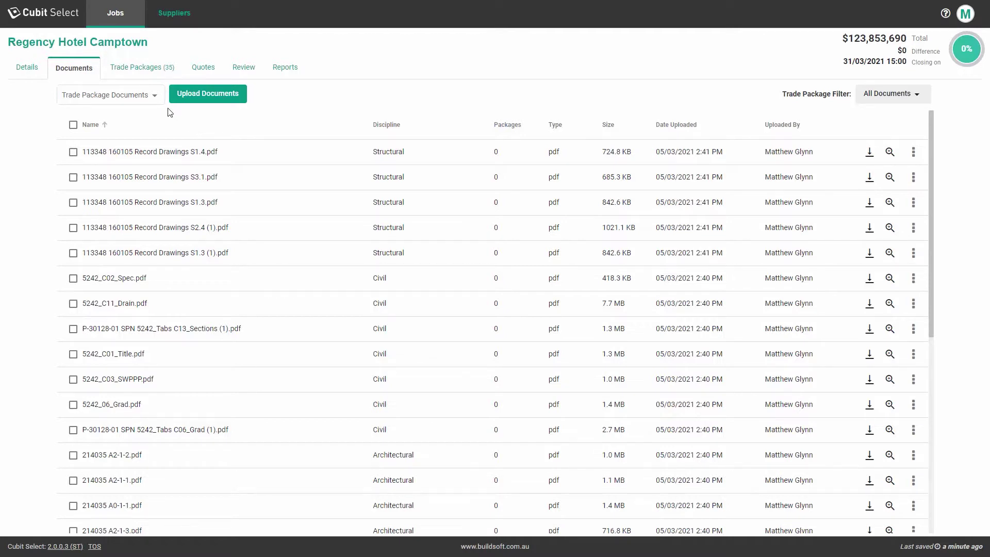
{"action": "left_click", "coordinate": [154, 99]}
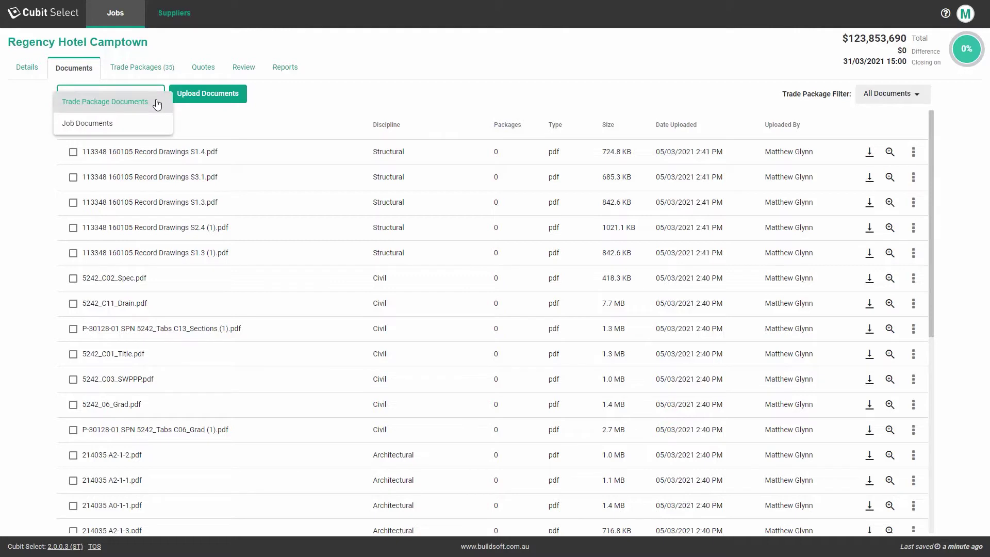
{"action": "left_click", "coordinate": [149, 126]}
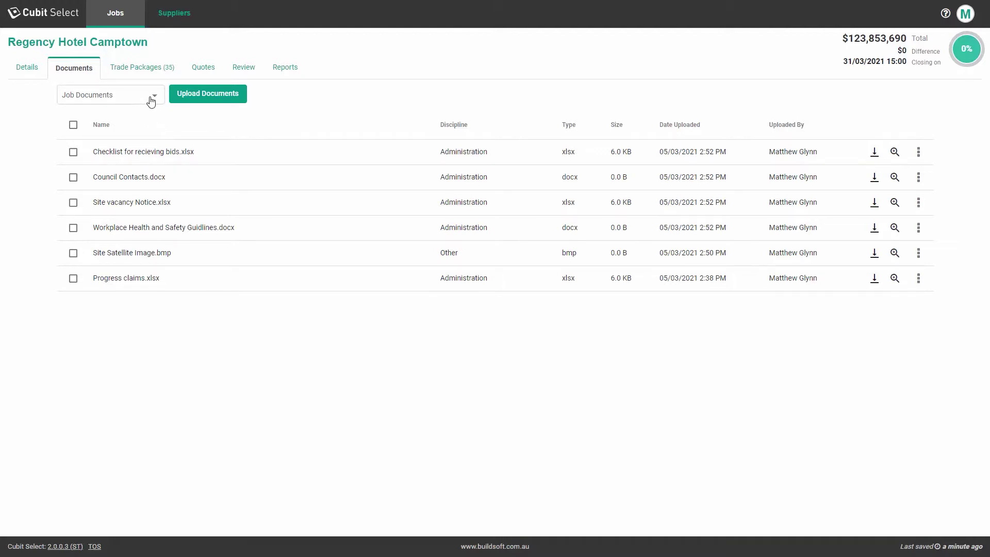
{"action": "left_click", "coordinate": [150, 102]}
{"action": "left_click", "coordinate": [142, 102]}
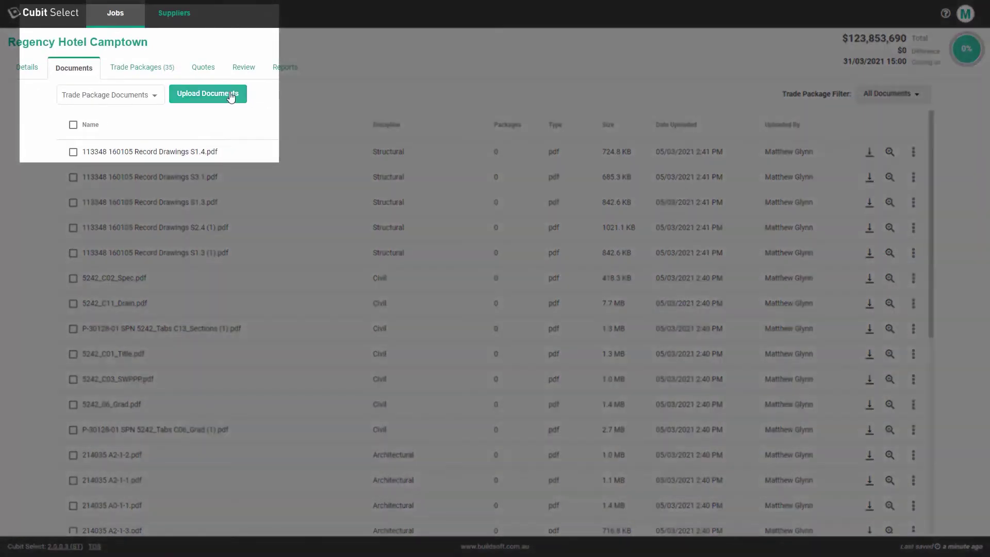
Queue the S4.6 and S5.1 record drawing PDFs for upload under the Structural discipline
{"action": "left_click", "coordinate": [230, 95]}
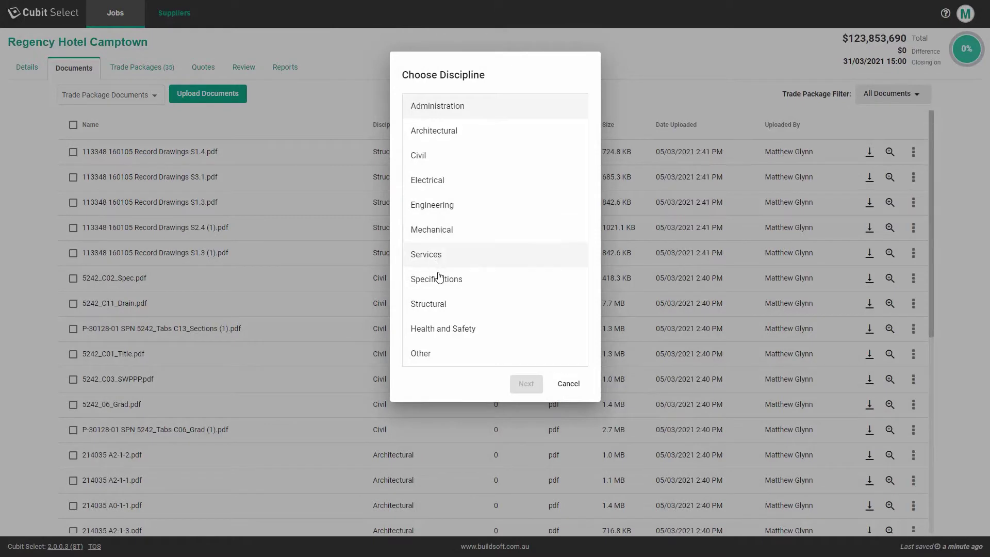
{"action": "left_click", "coordinate": [445, 306]}
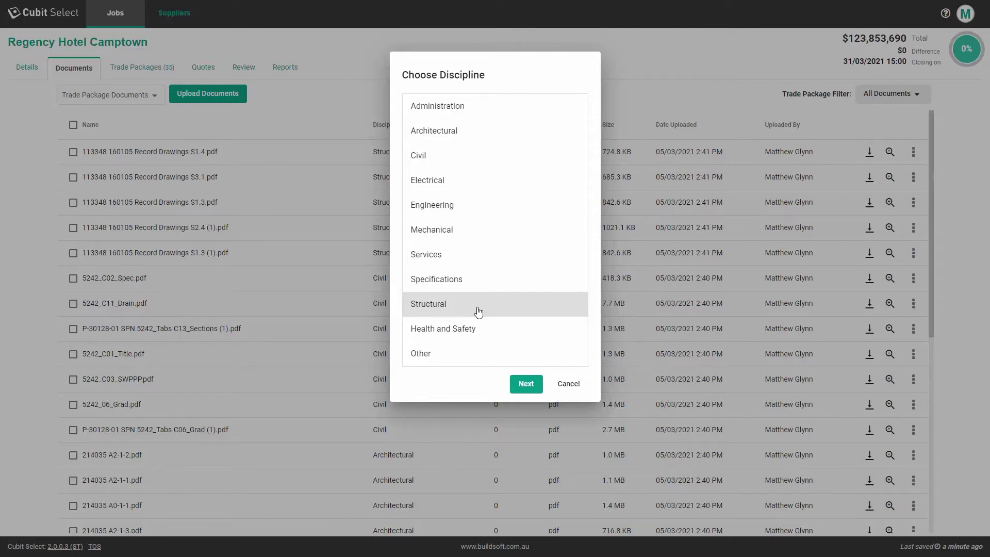
{"action": "left_click", "coordinate": [524, 384]}
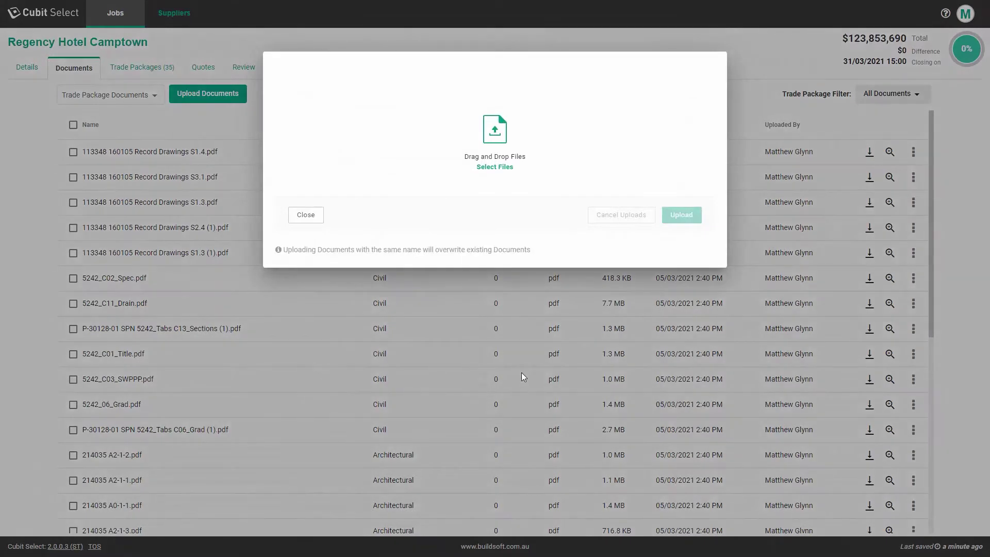
{"action": "left_click_drag", "start_coordinate": [0, 247], "coordinate": [429, 158]}
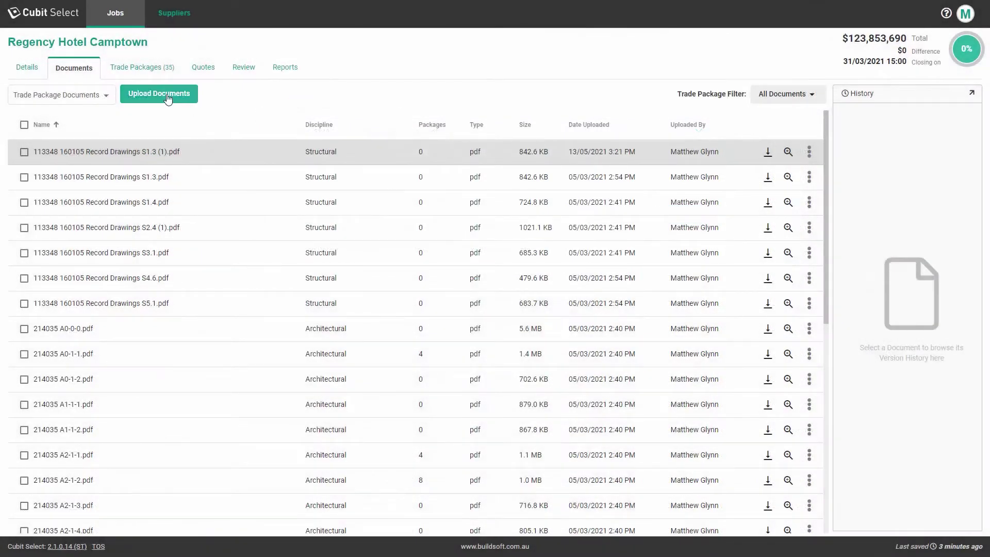
{"action": "left_click", "coordinate": [168, 98]}
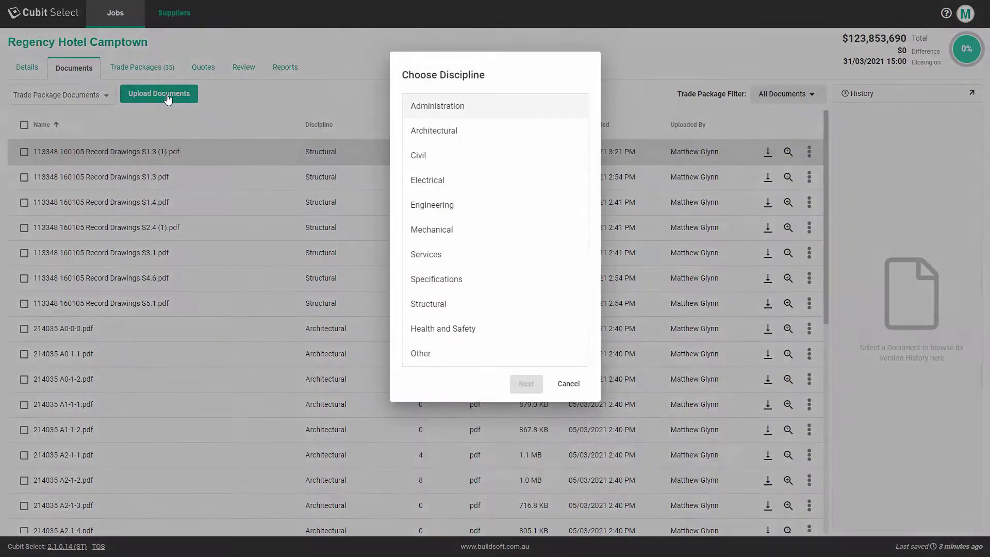
{"action": "left_click", "coordinate": [433, 307]}
{"action": "left_click", "coordinate": [525, 384]}
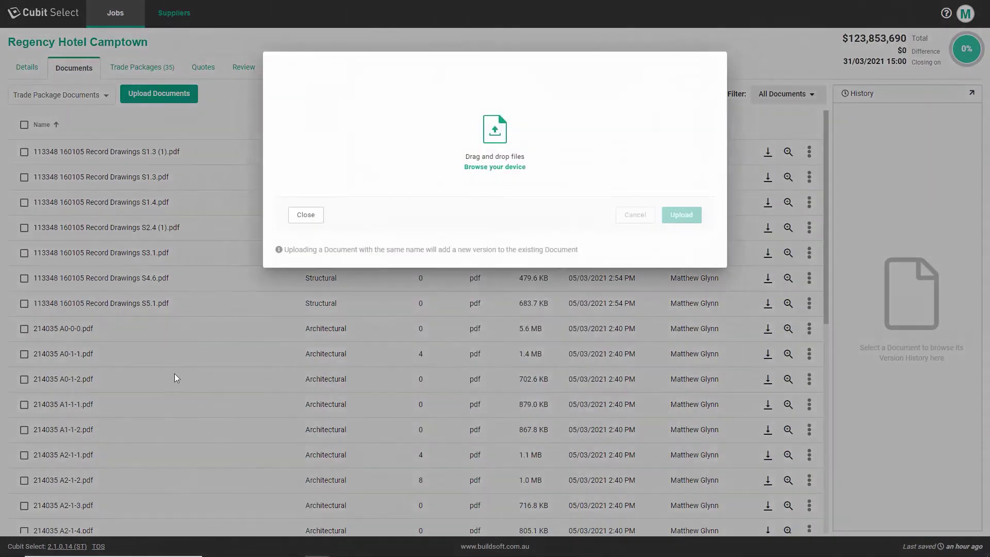
{"action": "left_click_drag", "start_coordinate": [0, 152], "coordinate": [450, 158]}
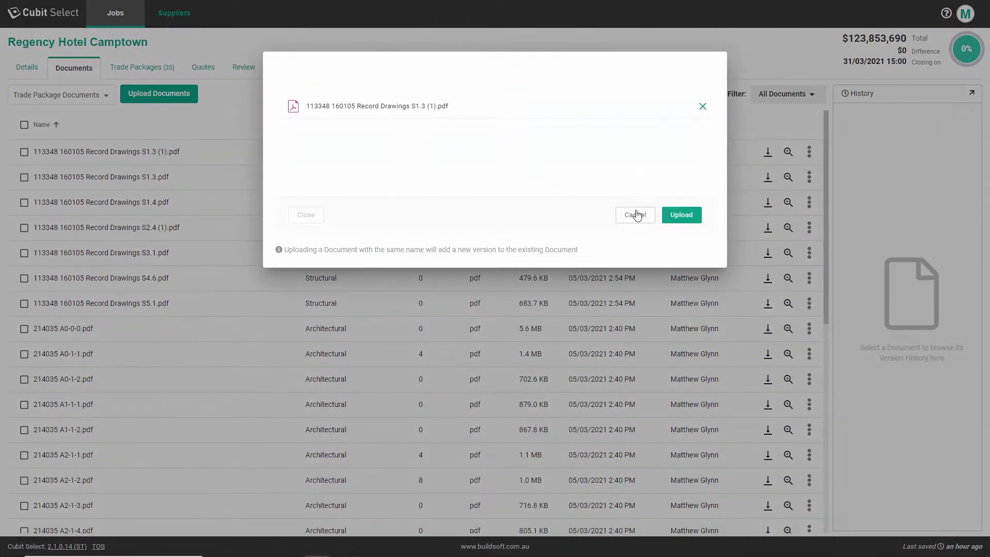
{"action": "left_click", "coordinate": [682, 216]}
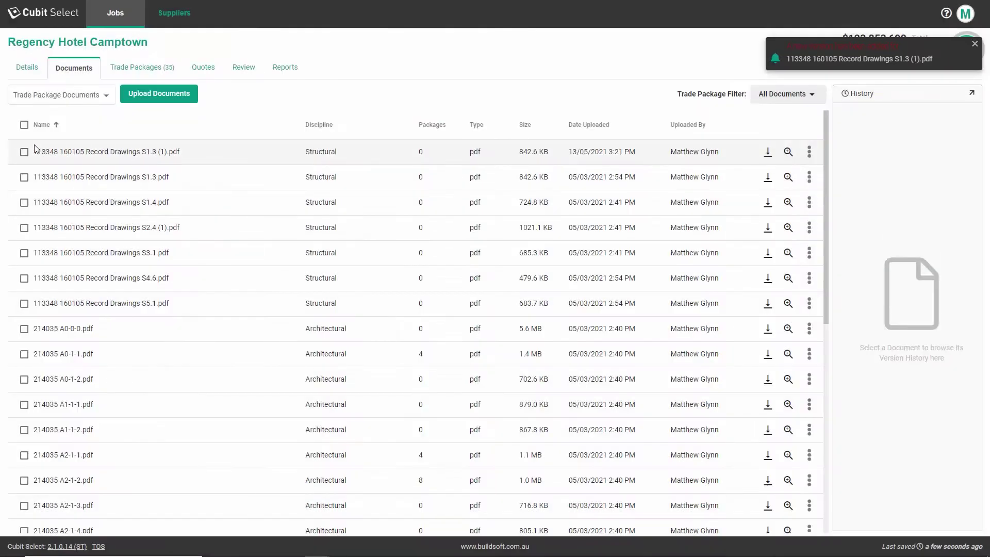
Make Version 1 of the S1.3 (1) drawing current again and preview that current version
{"action": "left_click", "coordinate": [24, 152]}
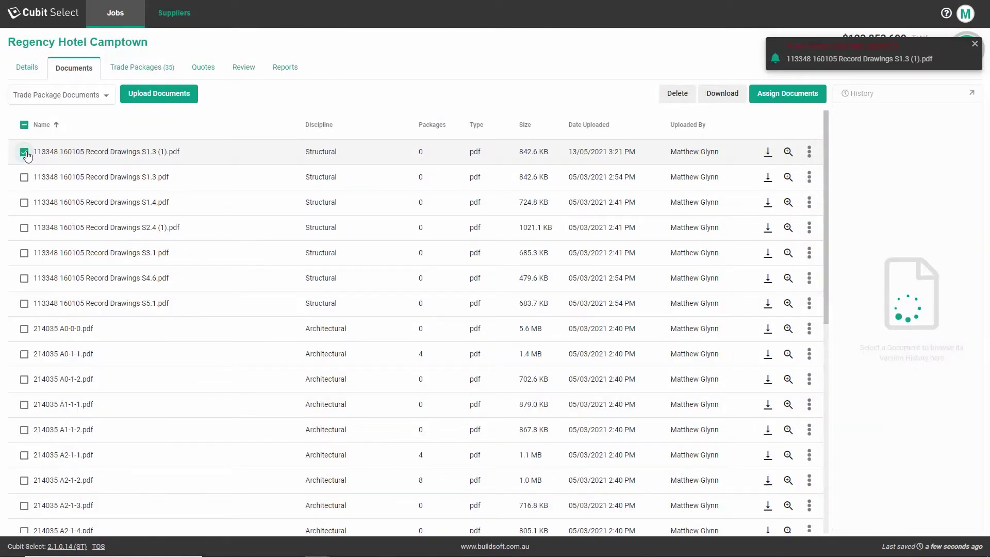
{"action": "left_click", "coordinate": [970, 161]}
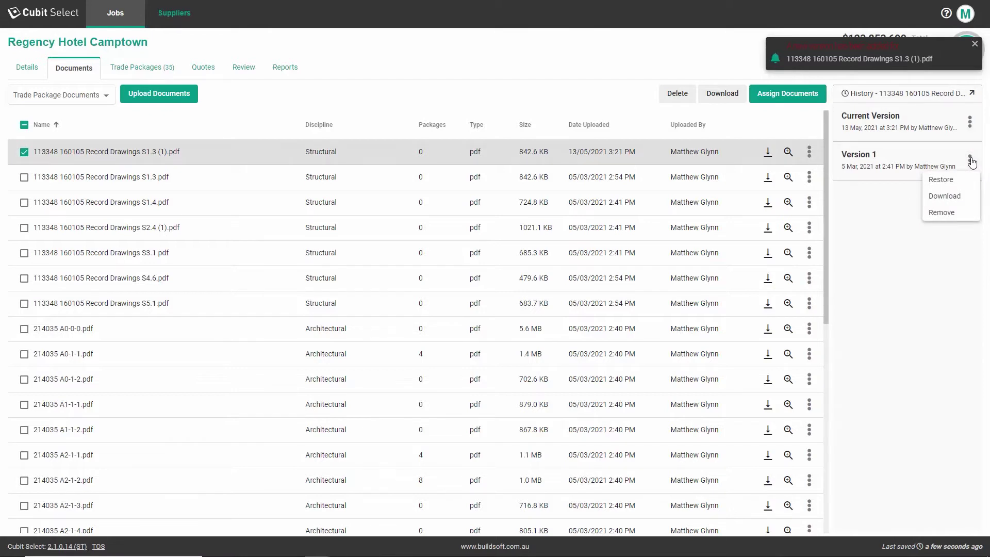
{"action": "left_click", "coordinate": [940, 180]}
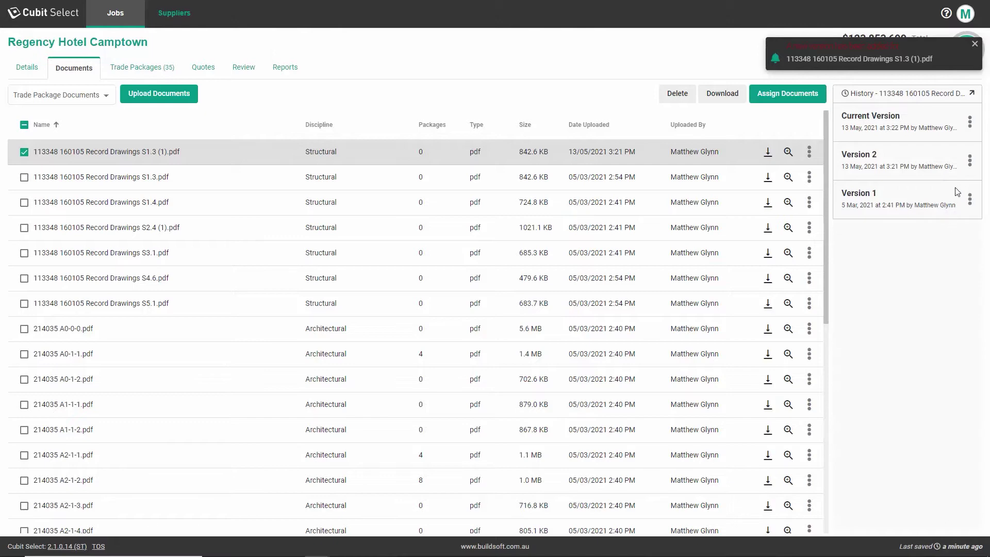
{"action": "left_click", "coordinate": [970, 124]}
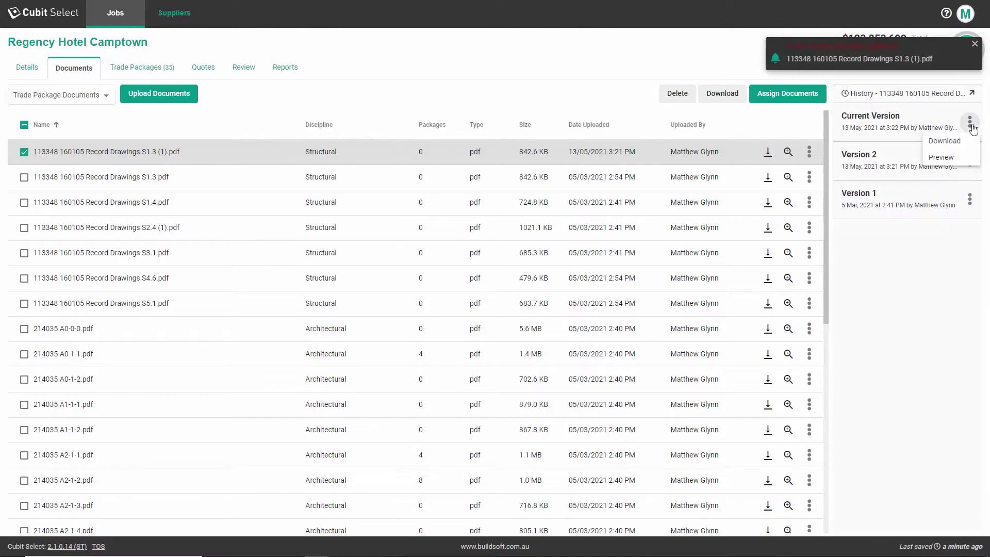
{"action": "left_click", "coordinate": [940, 158]}
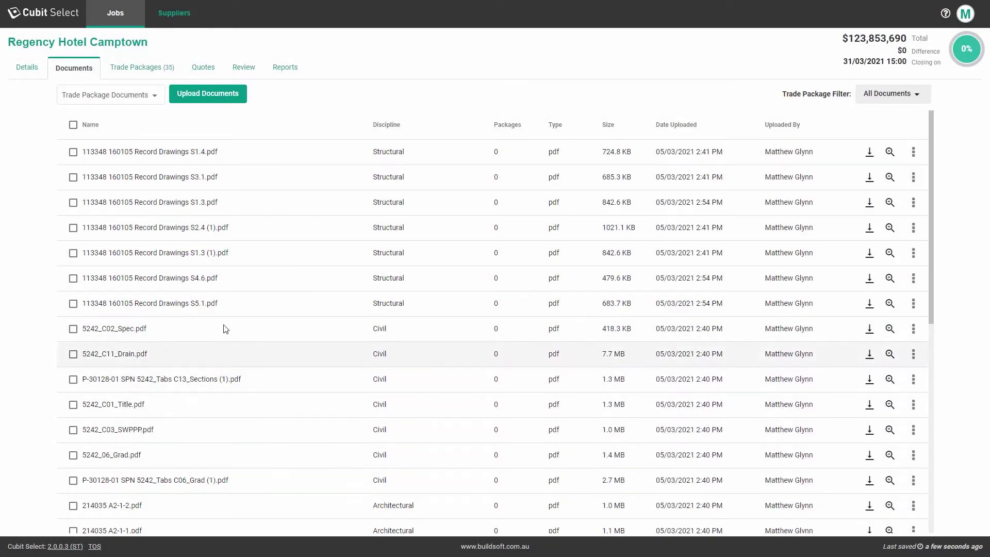
Sort the list by discipline with Administration first and preview Standard Contract Terms.docx
{"action": "left_click", "coordinate": [91, 125]}
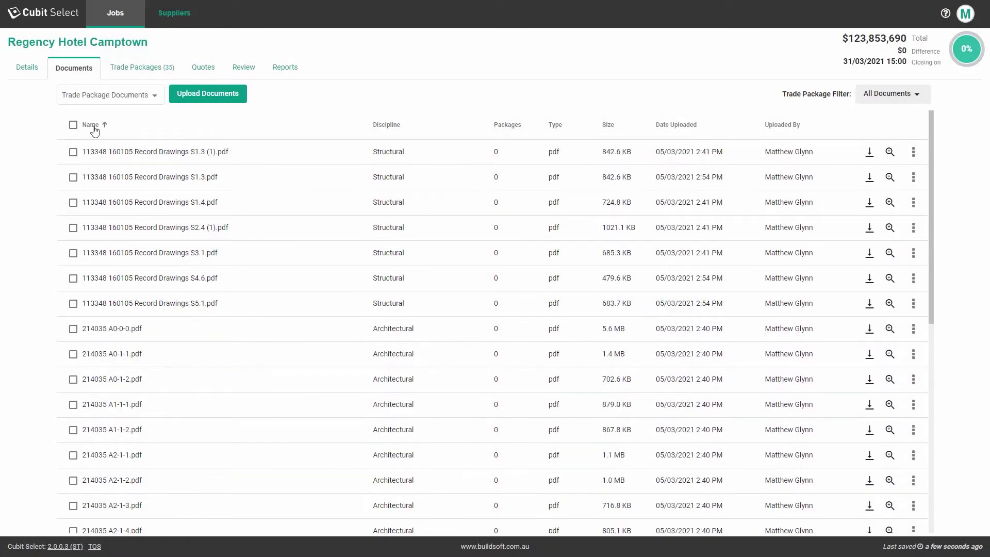
{"action": "left_click", "coordinate": [94, 126]}
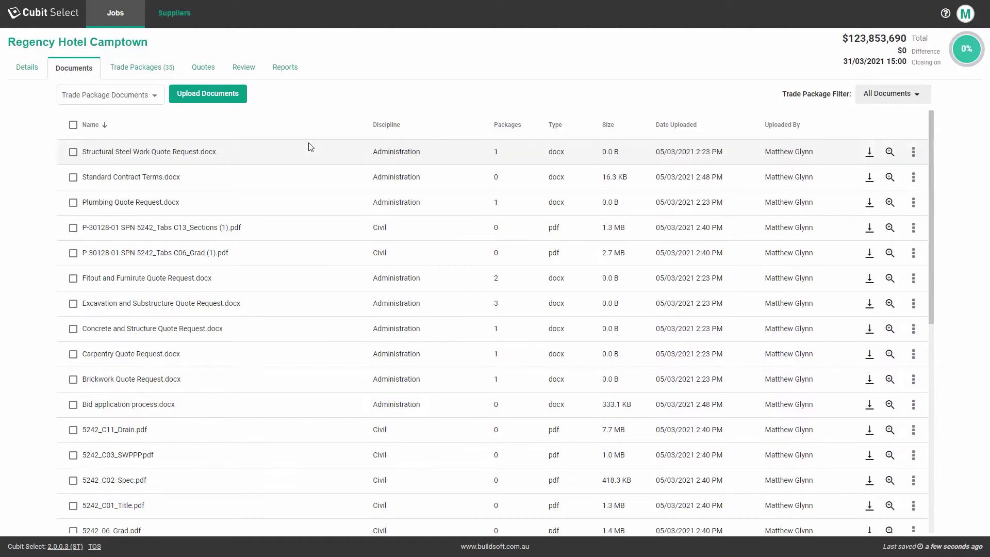
{"action": "left_click", "coordinate": [387, 126]}
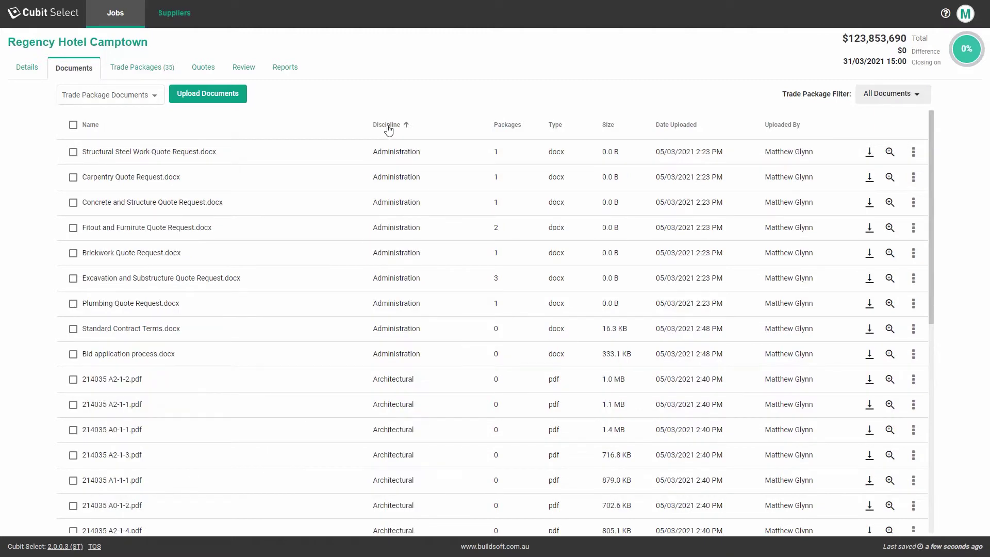
{"action": "left_click", "coordinate": [388, 127]}
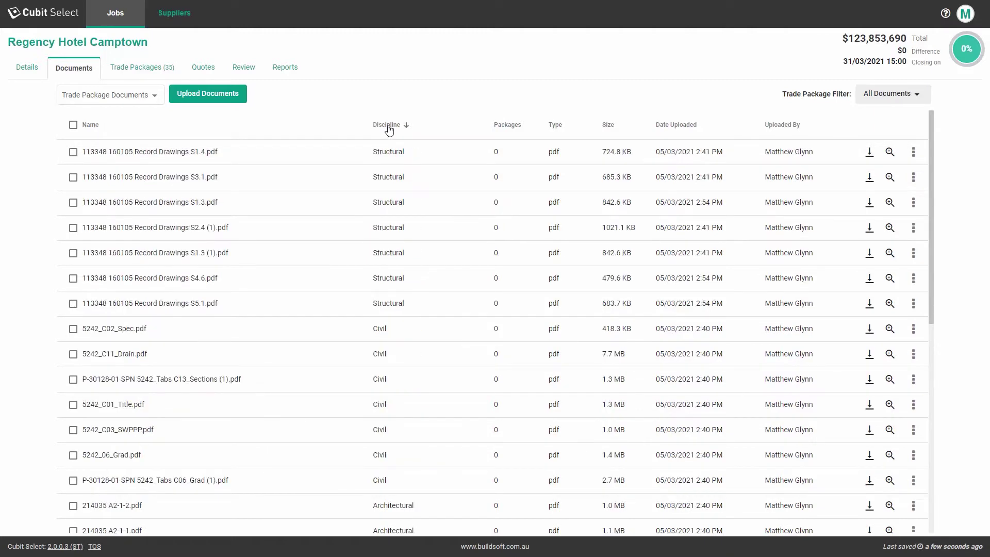
{"action": "left_click", "coordinate": [389, 128]}
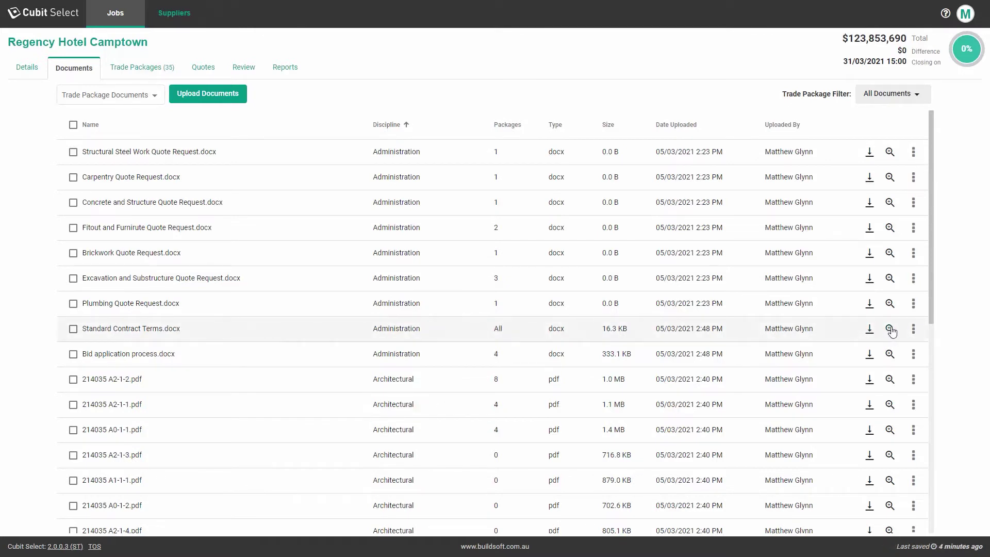
{"action": "left_click", "coordinate": [889, 328]}
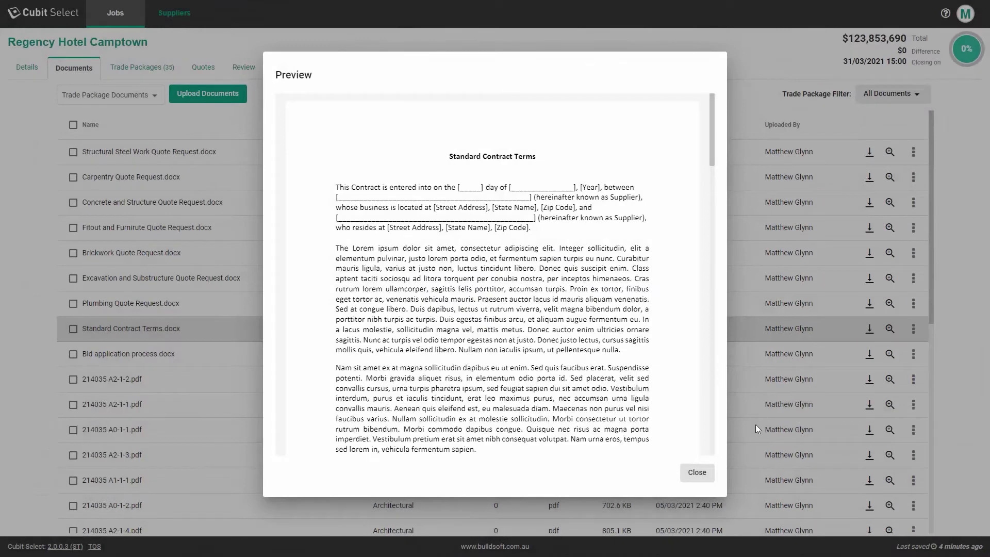
Close the contract preview and dismiss the 214035 A2-1-2.pdf row menu without deleting
{"action": "left_click", "coordinate": [697, 473]}
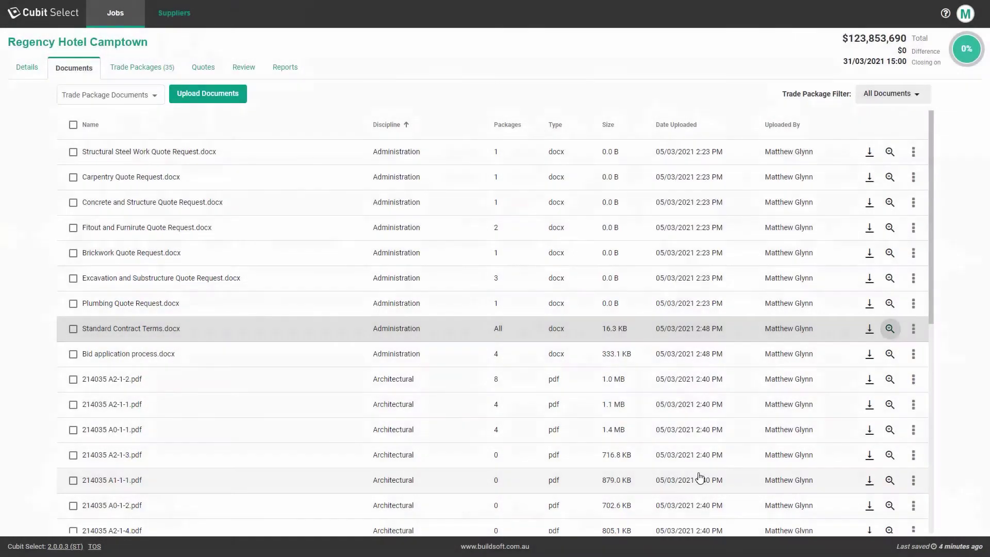
{"action": "left_click", "coordinate": [913, 380]}
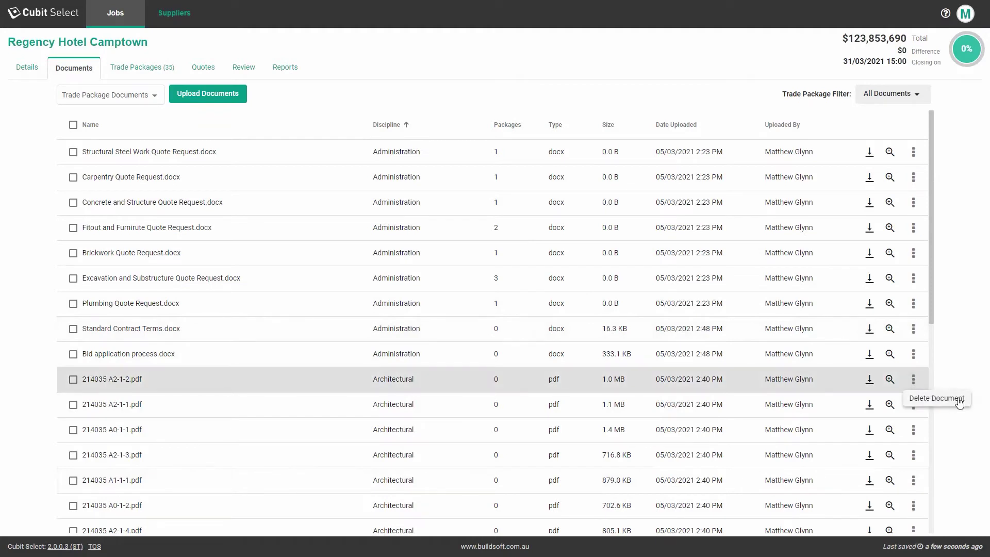
{"action": "left_click", "coordinate": [972, 384]}
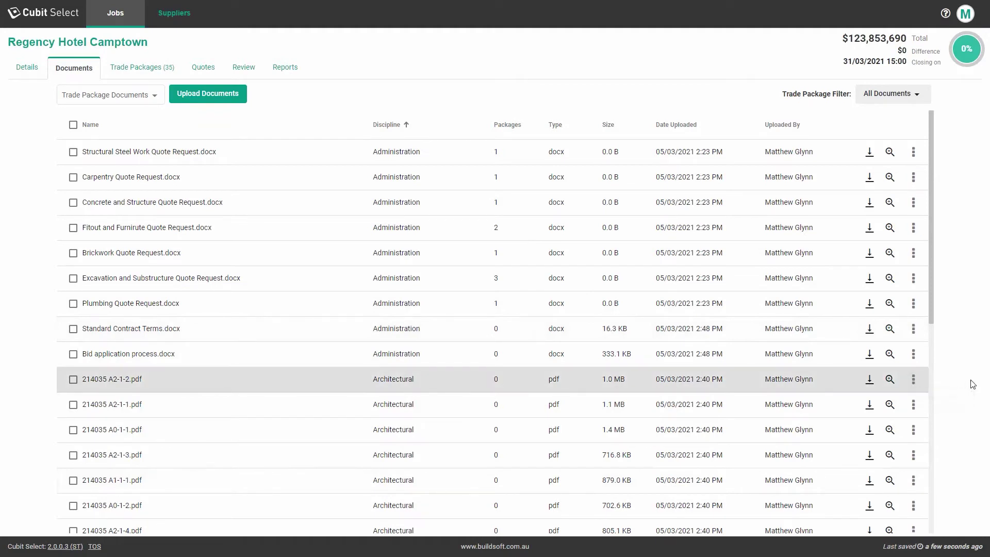
Select the 214035 A2-1-2.pdf, A2-1-1.pdf and A0-1-1.pdf documents
{"action": "left_click", "coordinate": [73, 380]}
{"action": "left_click", "coordinate": [73, 404]}
{"action": "left_click", "coordinate": [74, 430]}
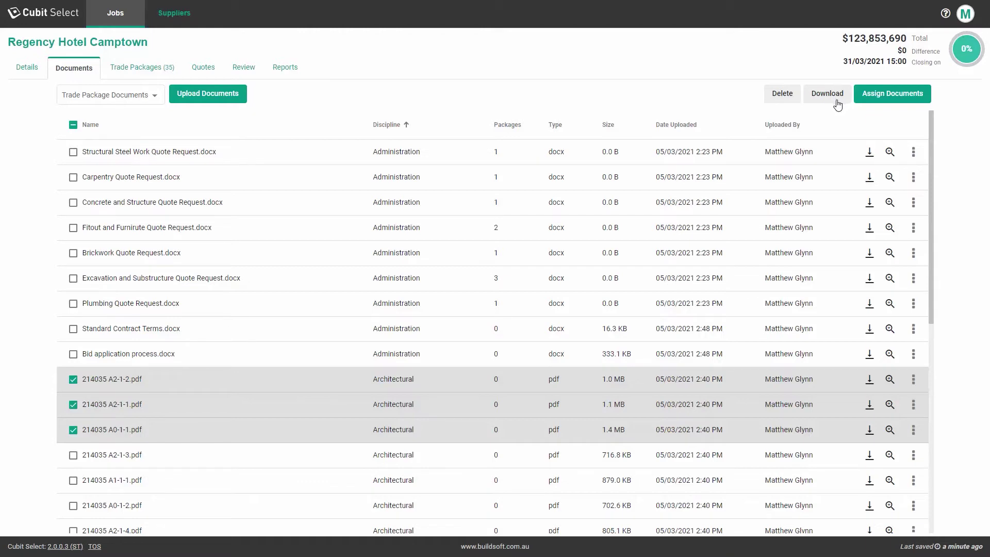
Assign the three 214035 drawings to Piling, Structure, Precast Concrete and Brickwork & Blockwork
{"action": "left_click", "coordinate": [903, 97]}
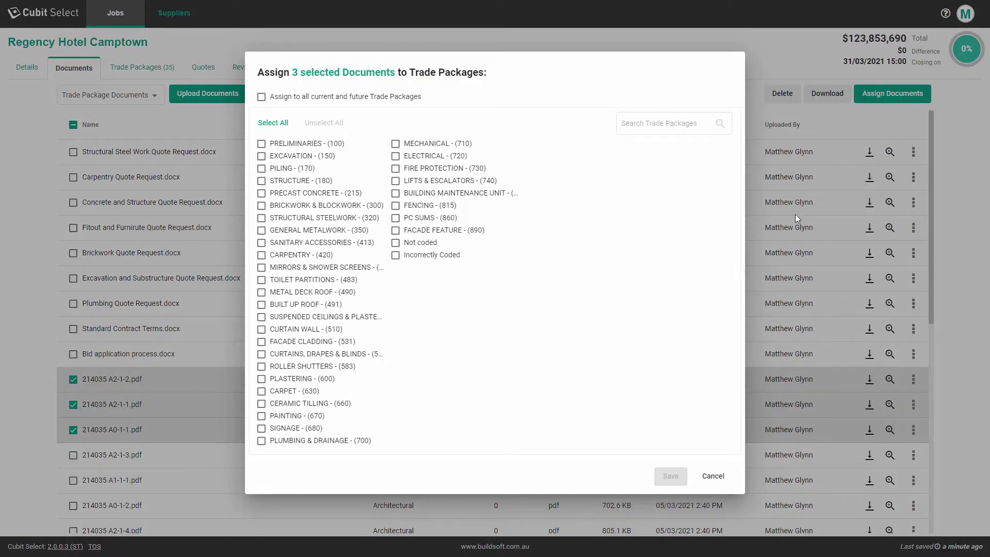
{"action": "left_click", "coordinate": [261, 181]}
{"action": "left_click", "coordinate": [262, 169]}
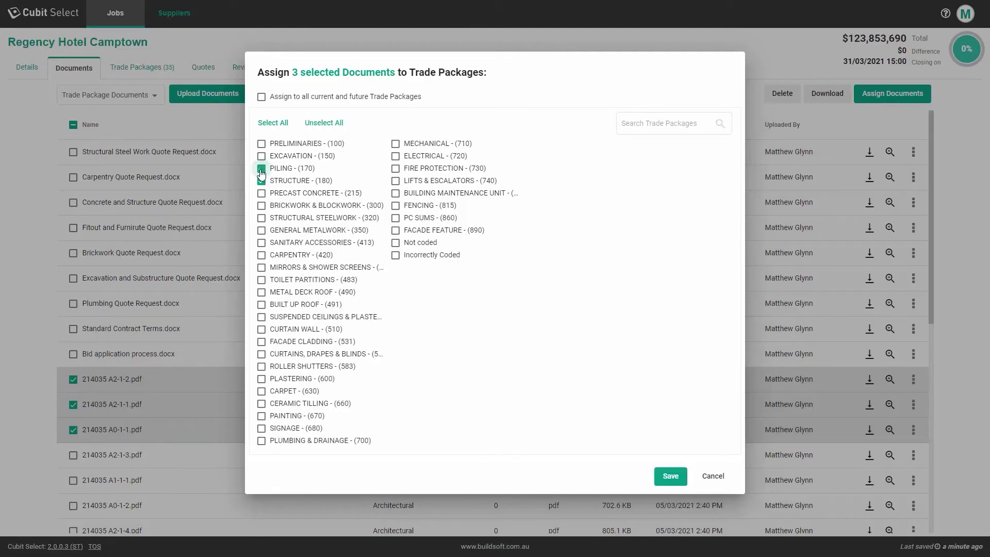
{"action": "left_click", "coordinate": [261, 193]}
{"action": "left_click", "coordinate": [261, 206]}
{"action": "left_click", "coordinate": [666, 478]}
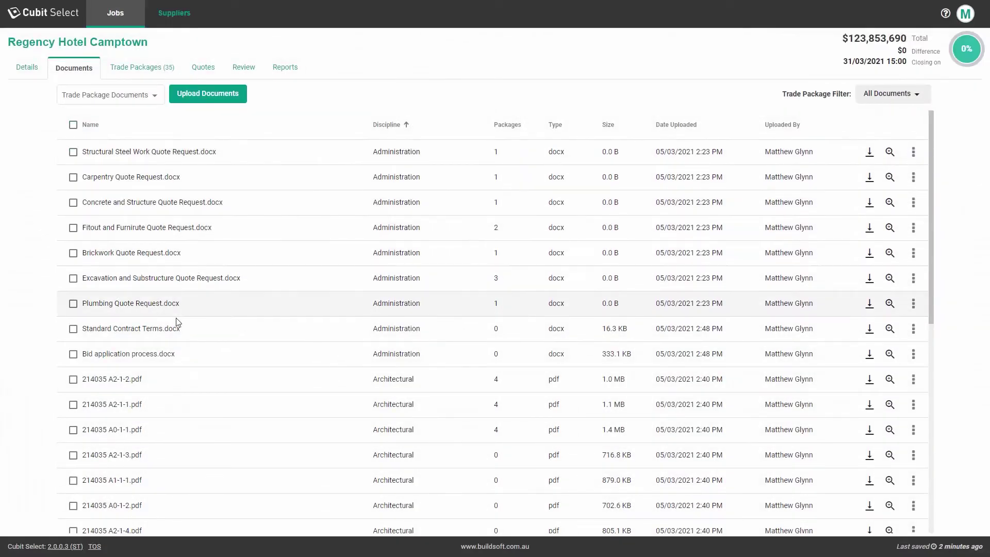
{"action": "left_click", "coordinate": [73, 330]}
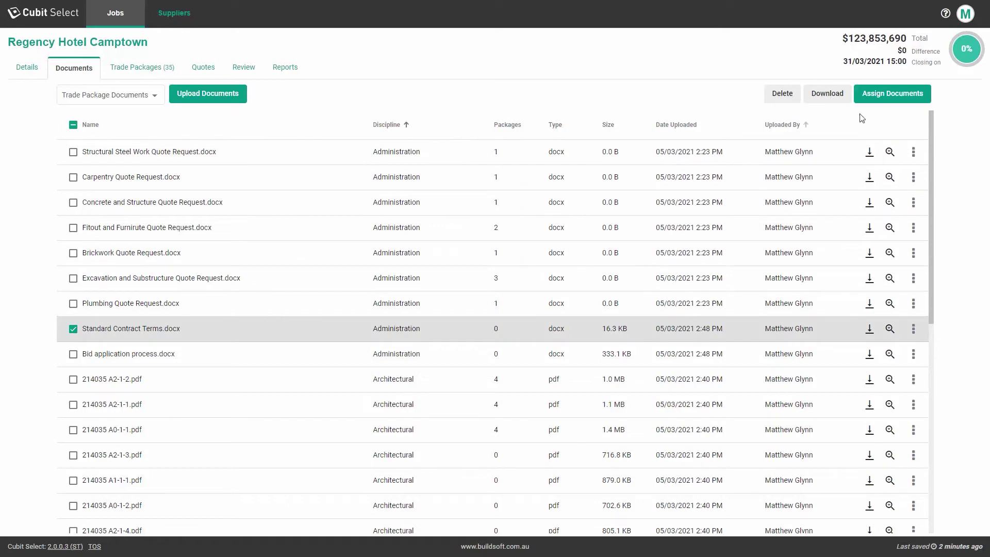
Give Standard Contract Terms.docx an 'All' Packages value covering every current and future trade package
{"action": "left_click", "coordinate": [890, 96]}
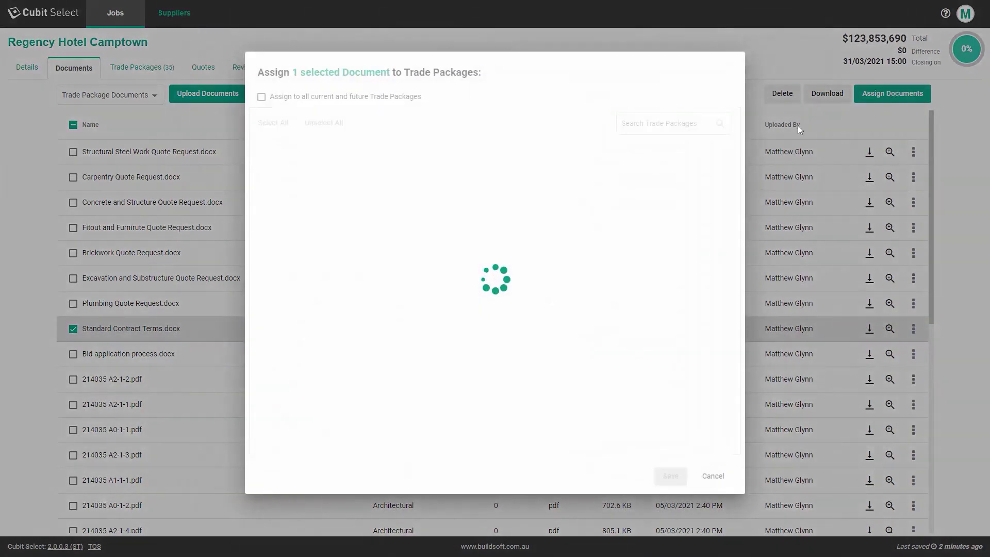
{"action": "left_click", "coordinate": [262, 98]}
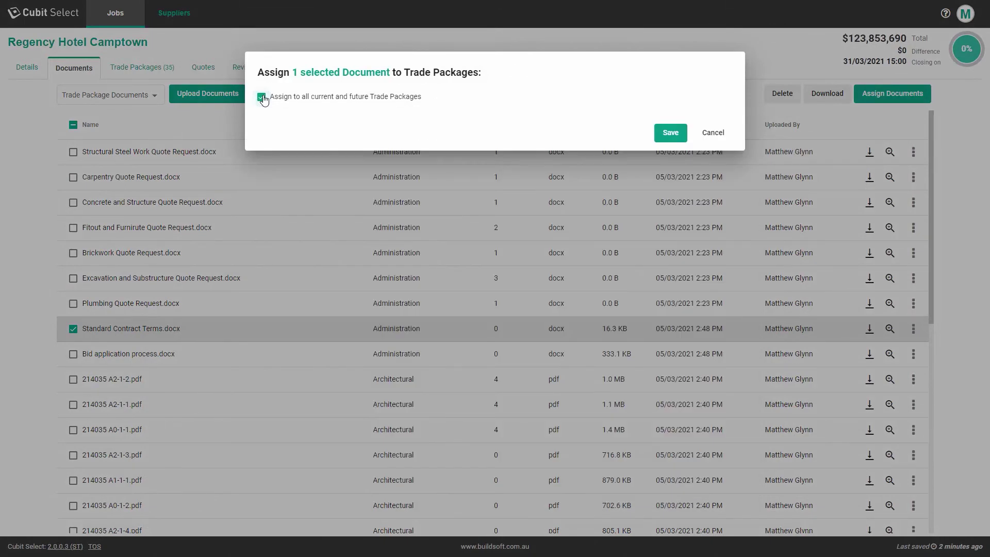
{"action": "left_click", "coordinate": [669, 135]}
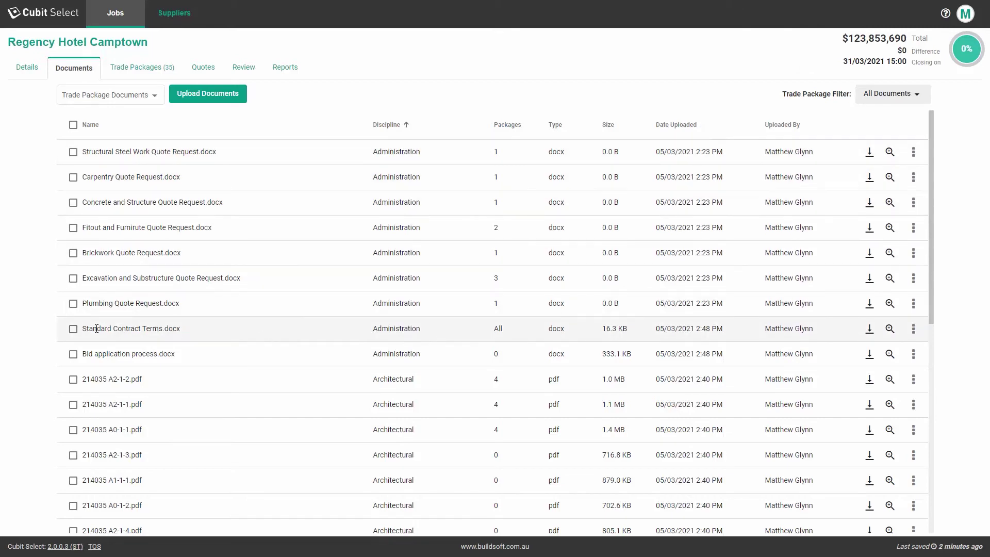
Select Standard Contract Terms.docx, Bid application process.docx and 214035 A2-1-2.pdf
{"action": "left_click", "coordinate": [72, 328]}
{"action": "left_click", "coordinate": [73, 354]}
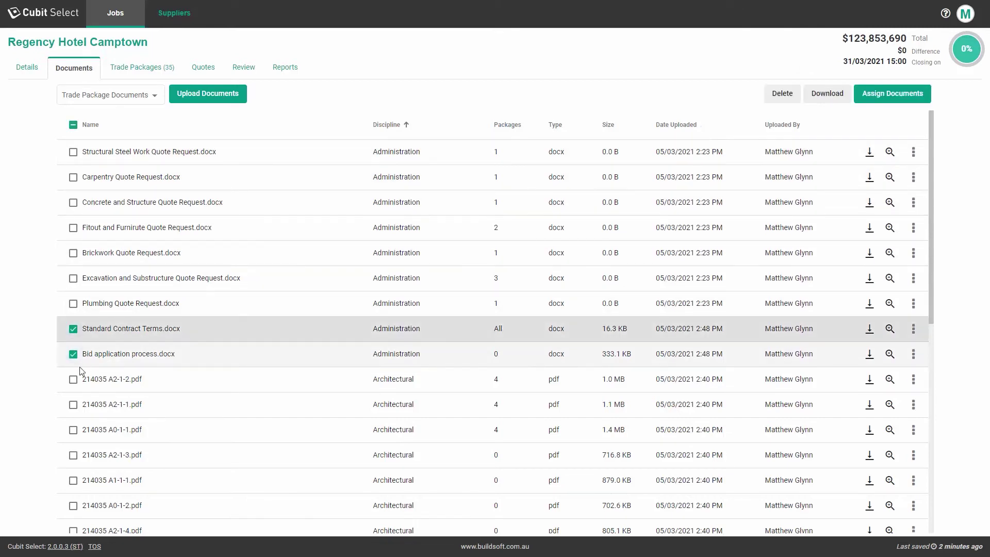
{"action": "left_click", "coordinate": [74, 381]}
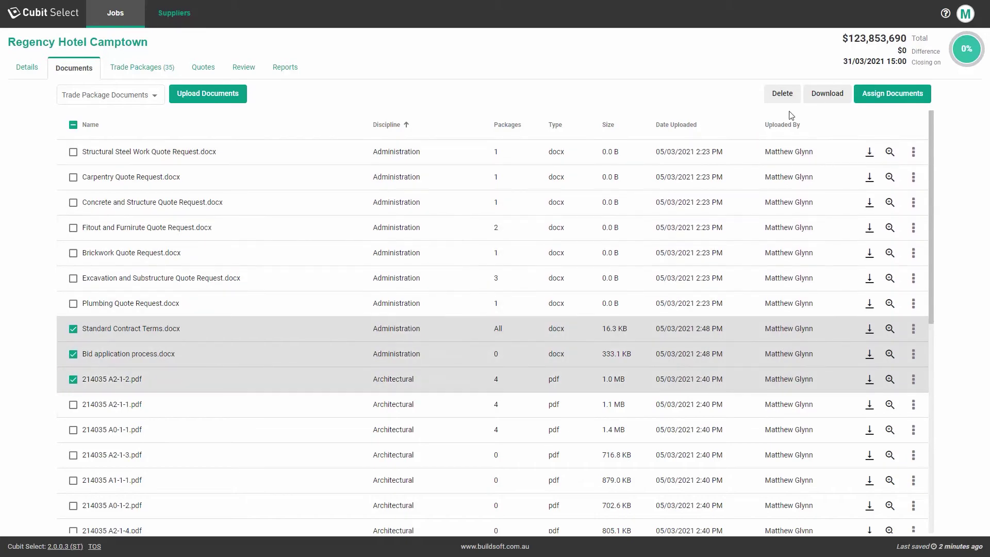
Assign them to Carpentry, Mirrors & Shower Screens, Toilet Partitions and Suspended Ceilings & Plasterboard
{"action": "left_click", "coordinate": [869, 94]}
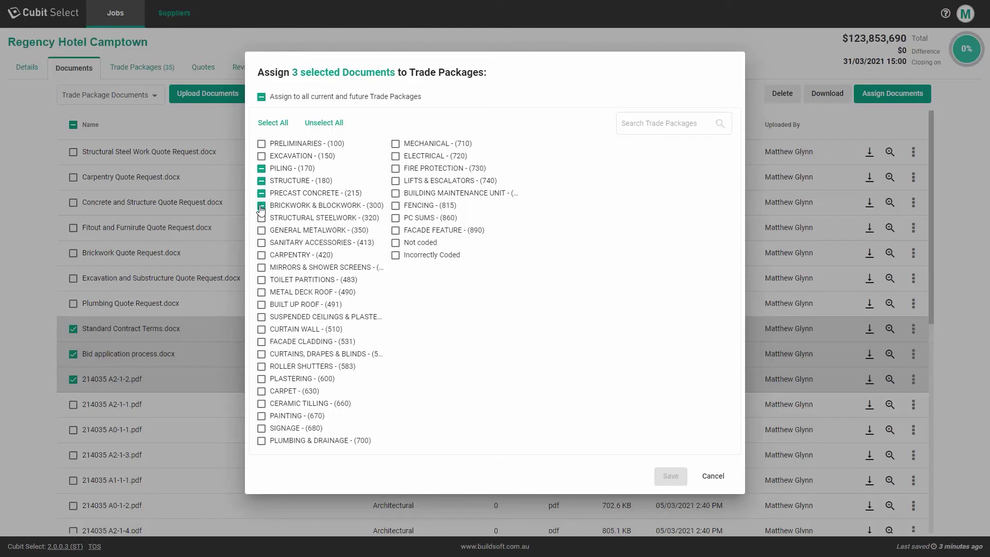
{"action": "left_click", "coordinate": [262, 255]}
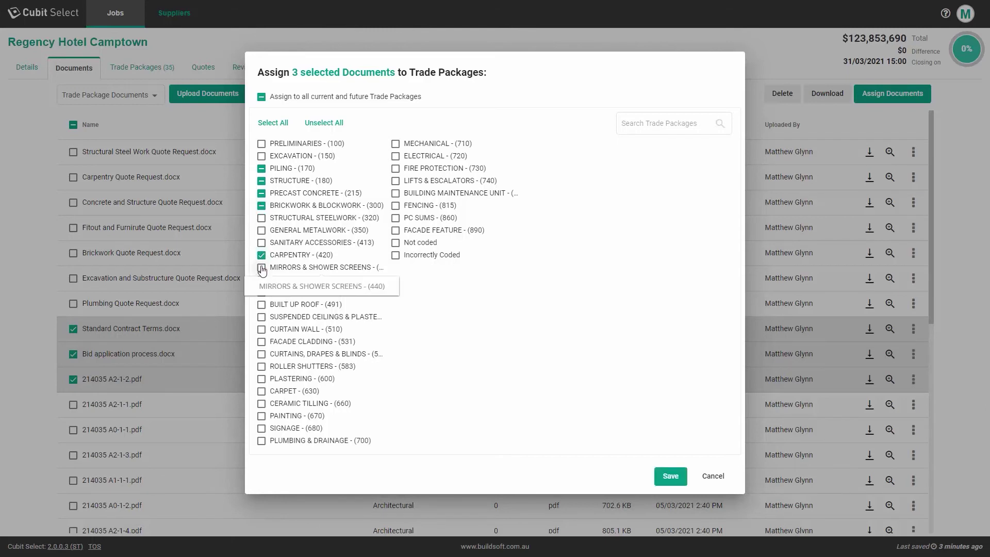
{"action": "left_click", "coordinate": [261, 267]}
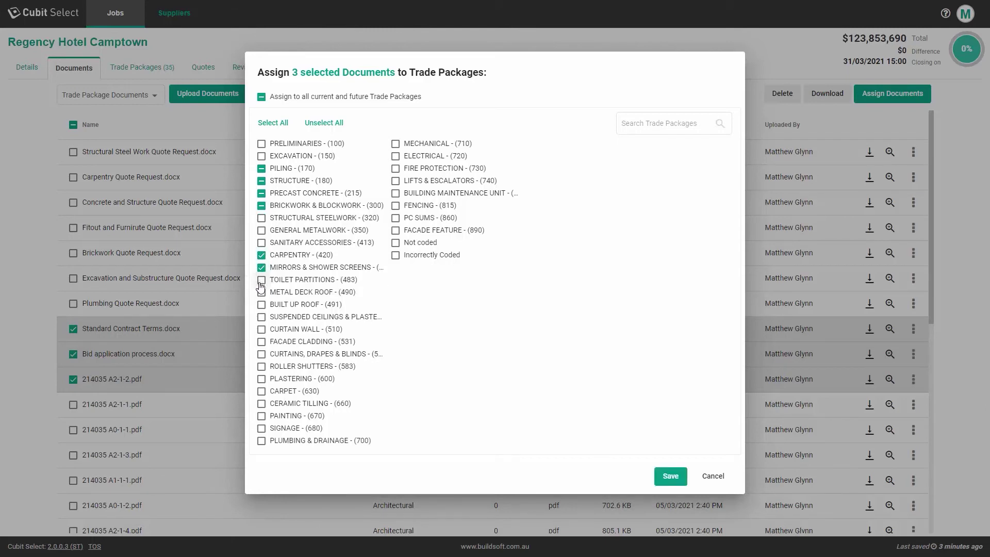
{"action": "left_click", "coordinate": [262, 282]}
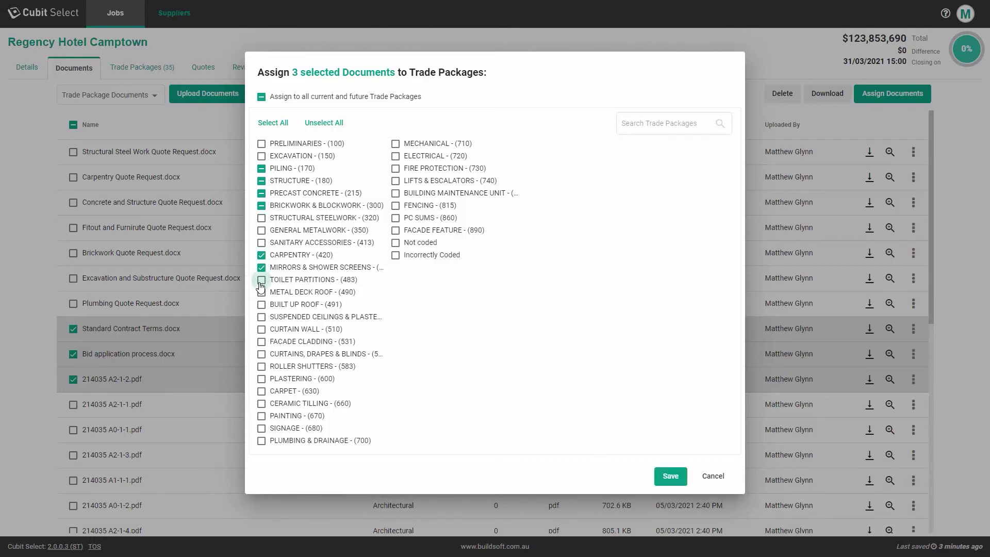
{"action": "left_click", "coordinate": [261, 317]}
{"action": "left_click", "coordinate": [669, 477]}
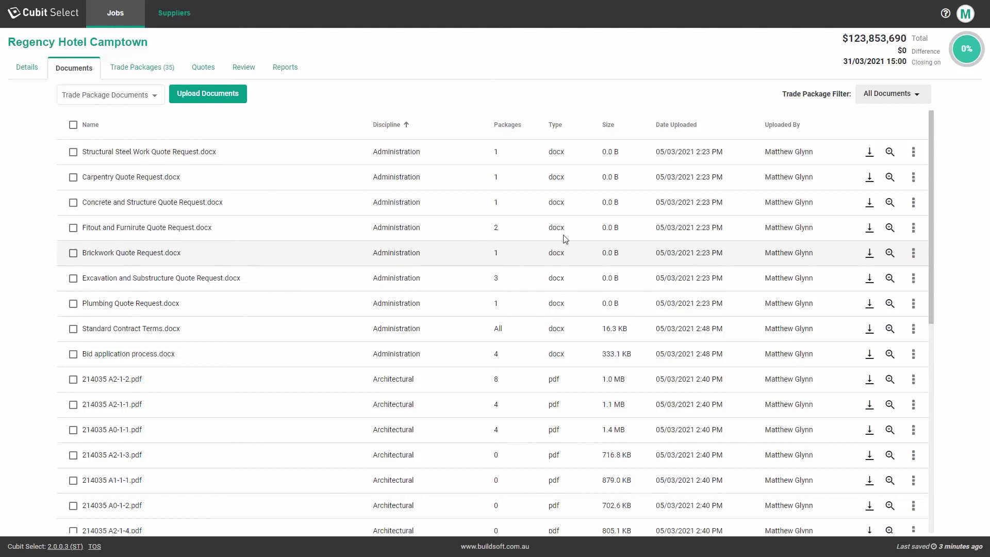
{"action": "left_click", "coordinate": [922, 95]}
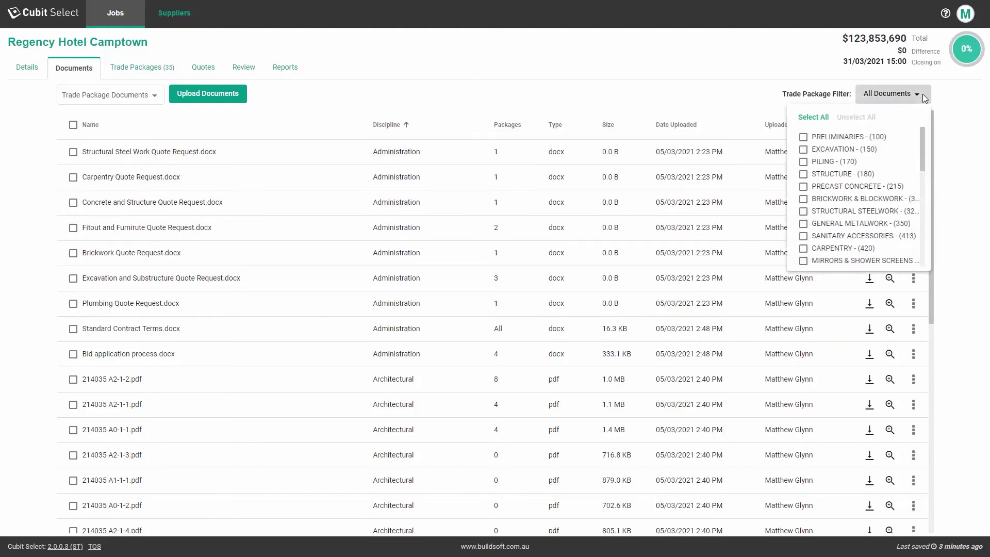
{"action": "left_click", "coordinate": [804, 174]}
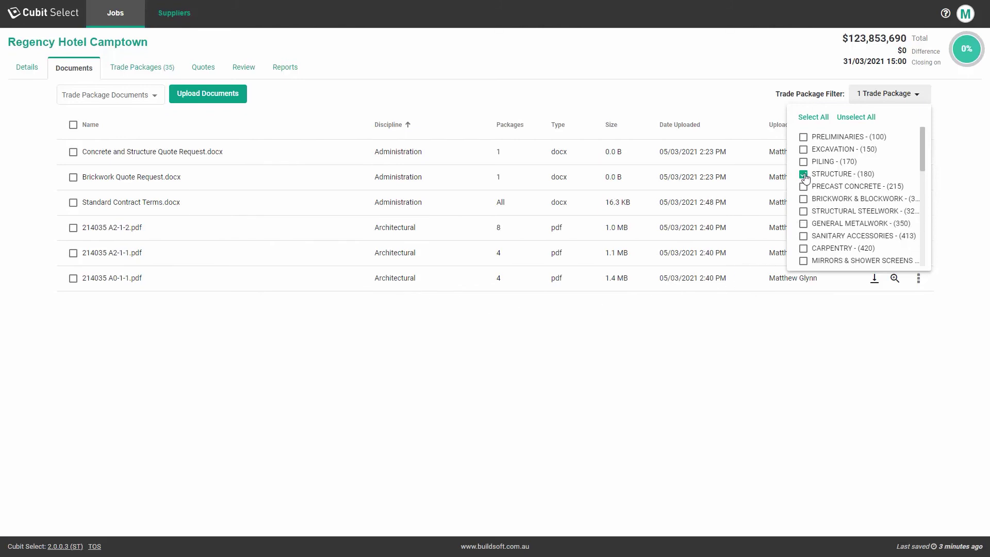
{"action": "left_click", "coordinate": [848, 119]}
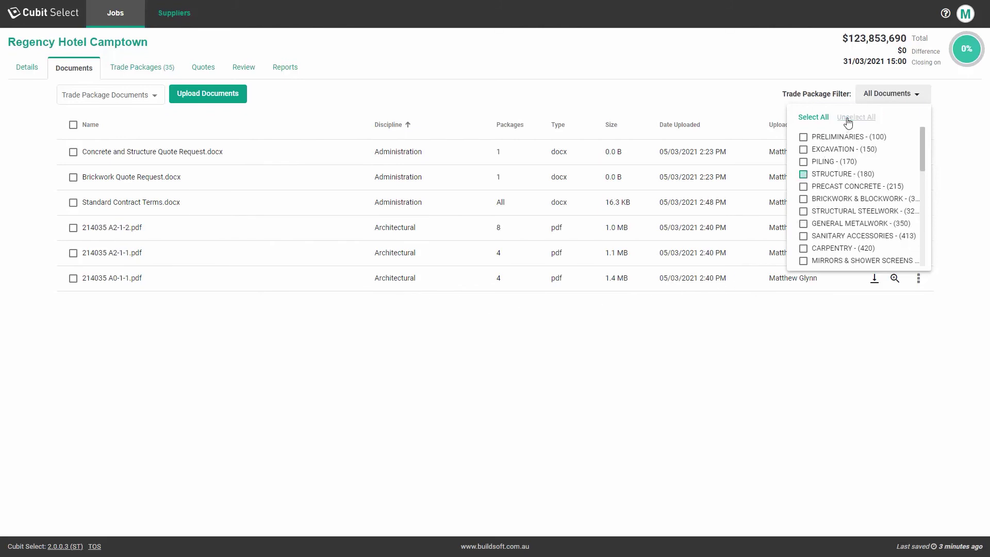
{"action": "left_click", "coordinate": [681, 98]}
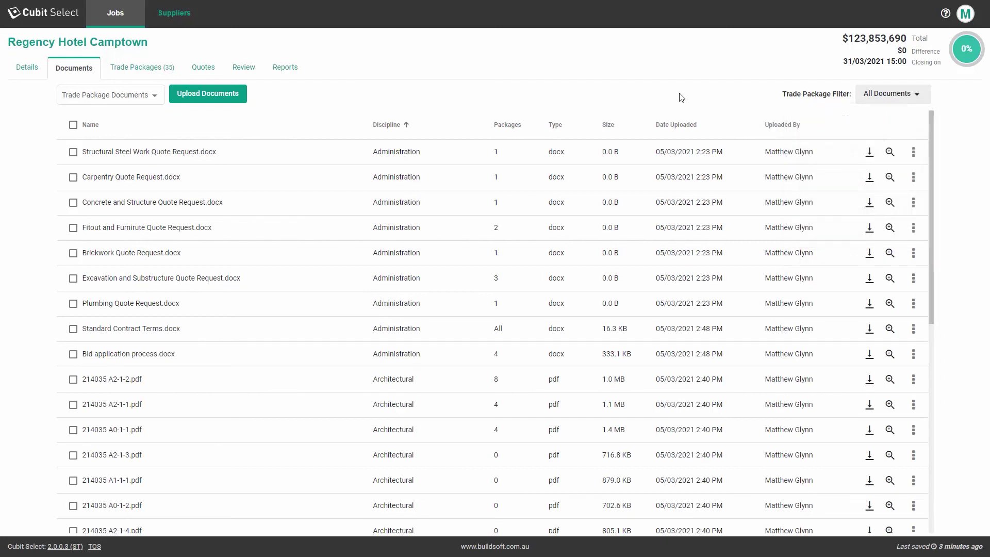